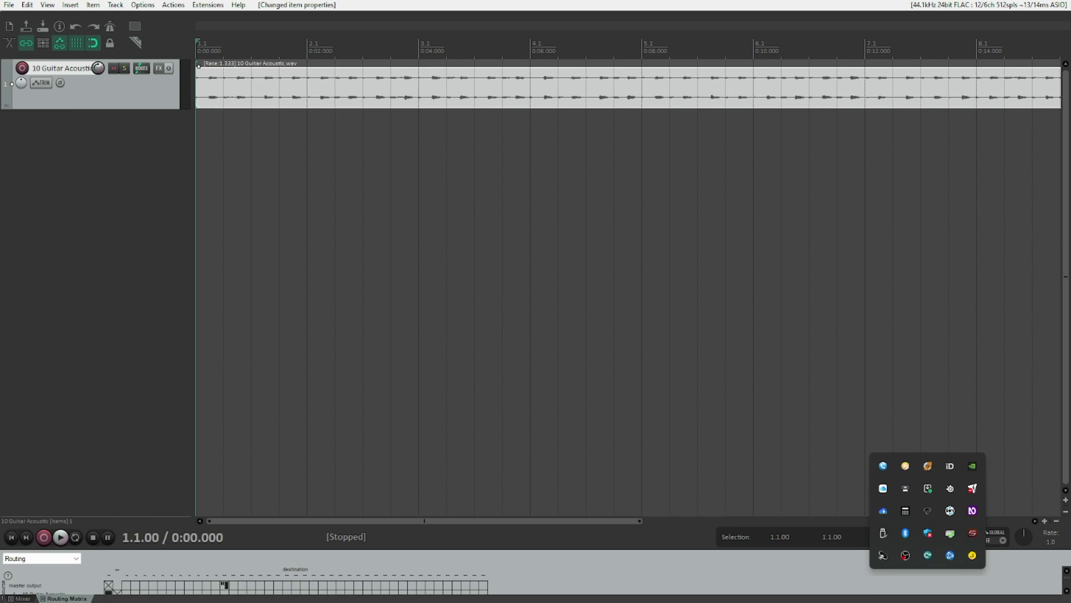
Play back the 10 Guitar Acoustic item and remove its track from the project
key("space")
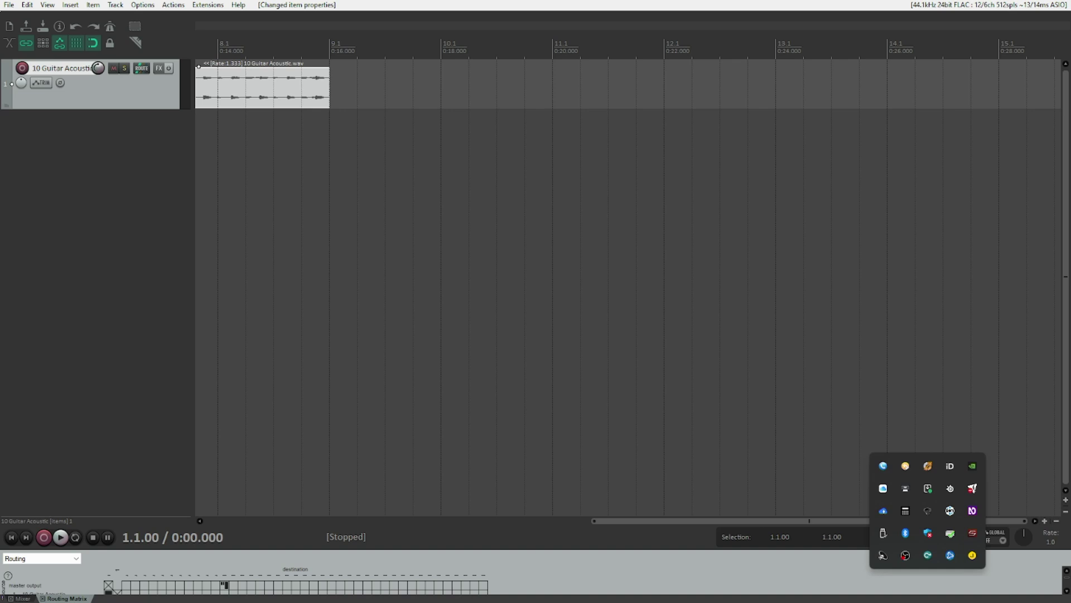
key("Delete")
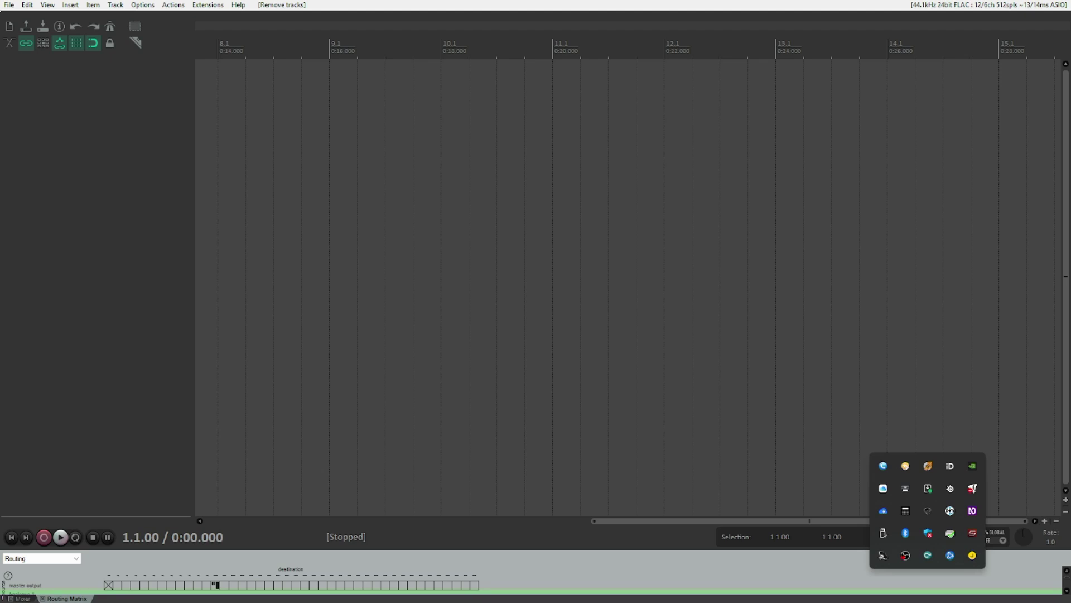
Create a track named test neuralnote and add the VST3 NeuralNote plug-in to it
key("ctrl+z")
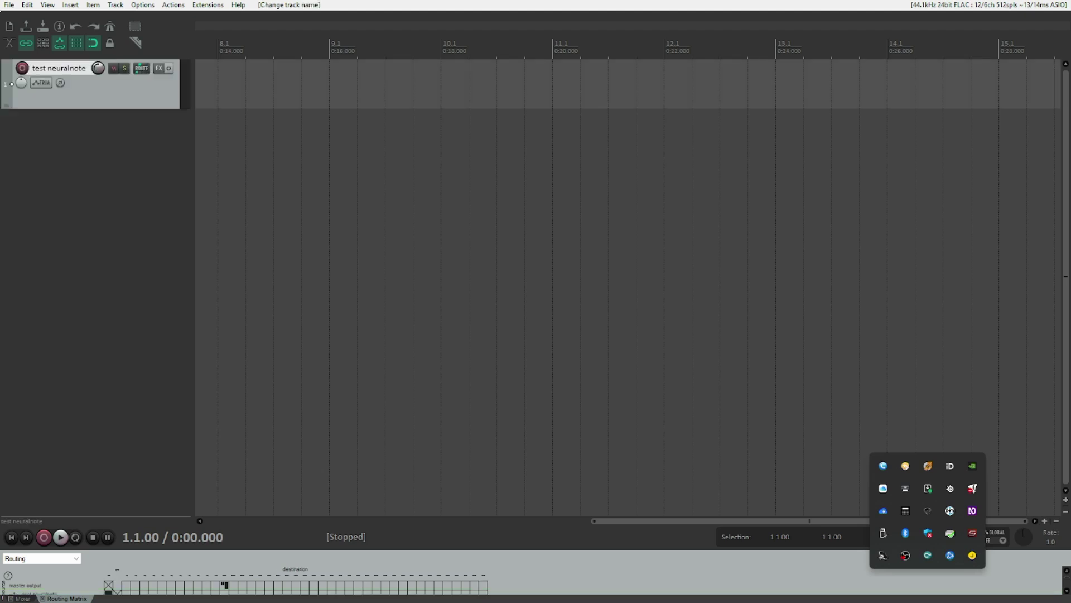
key("f")
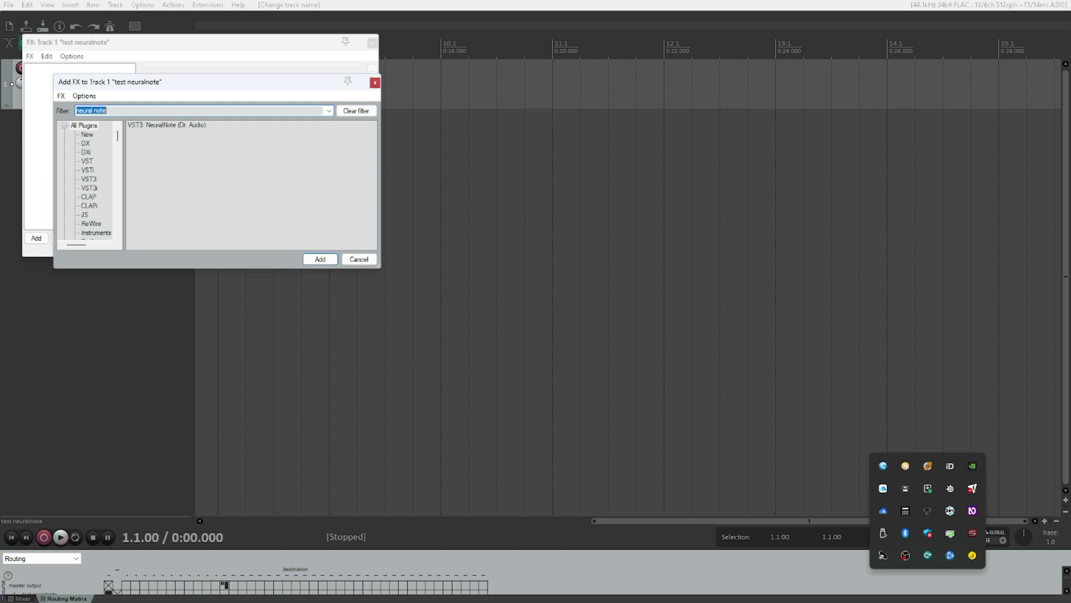
left_click(167, 124)
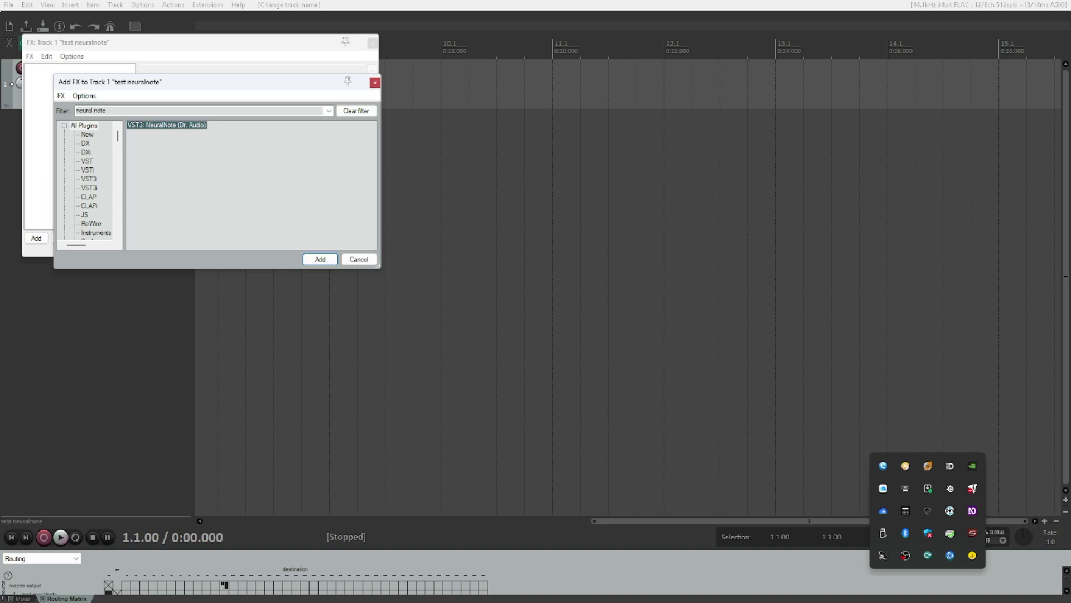
key("Return")
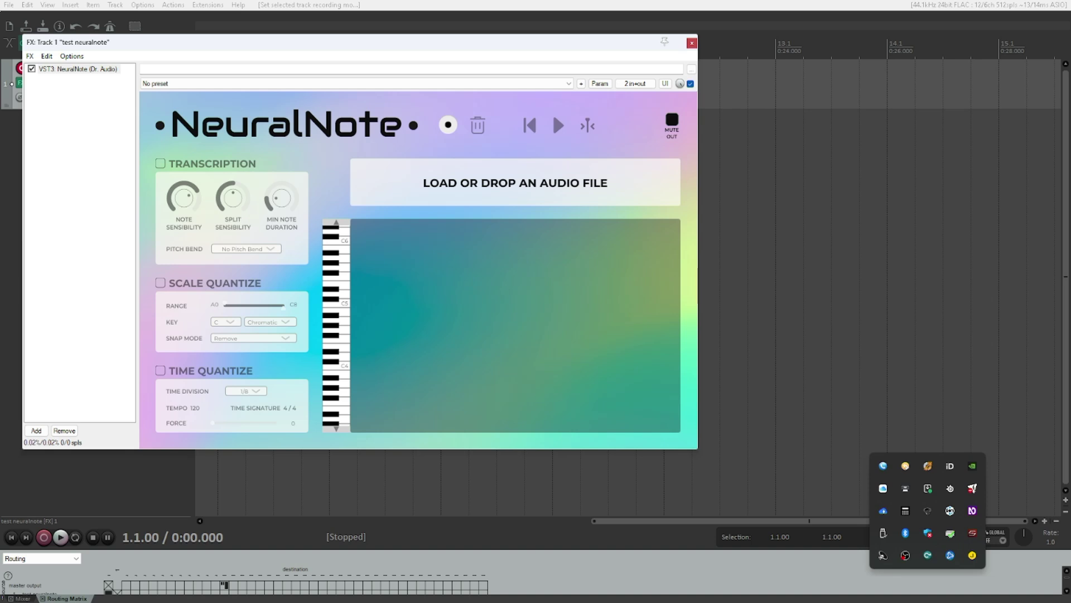
Record live audio from the track input in NeuralNote and stop recording so it is transcribed into notes
left_click(448, 124)
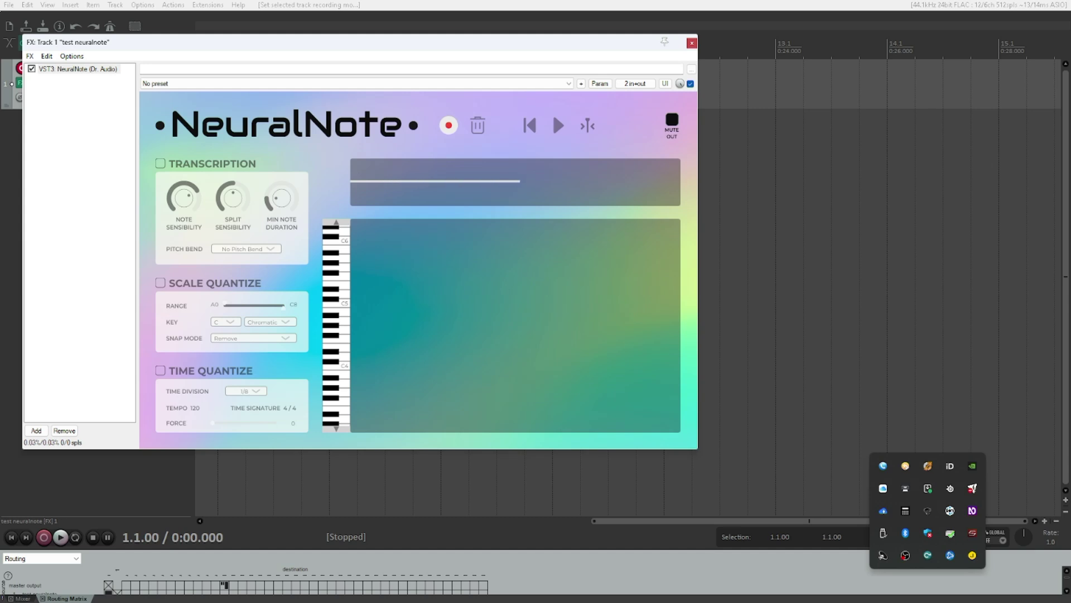
left_click(448, 125)
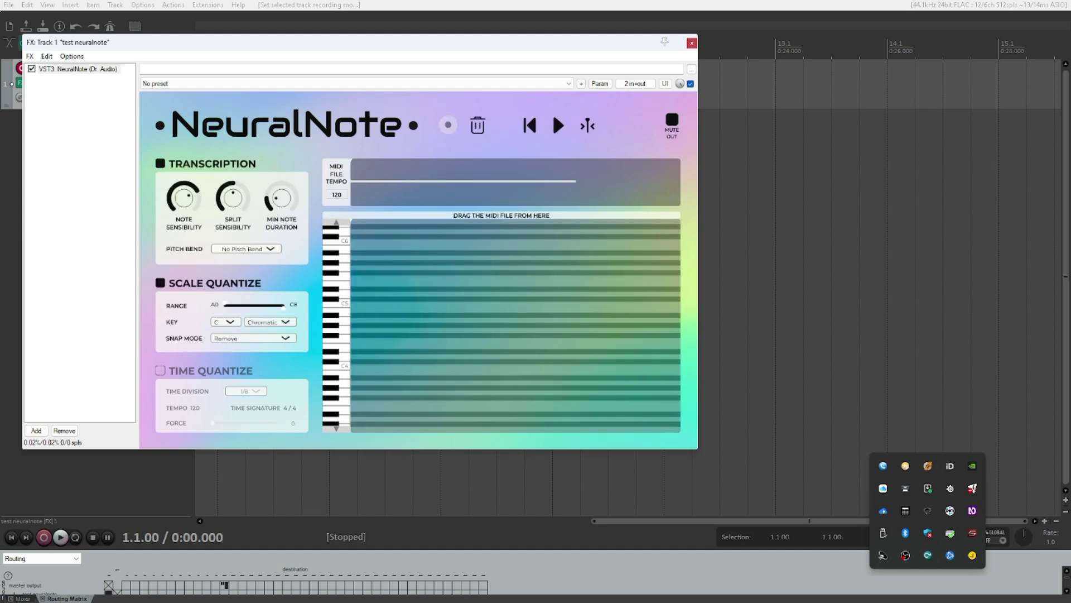
left_click(36, 431)
left_click(78, 69)
scroll(245, 249, "down", 1)
scroll(245, 249, "up", 1)
left_click(336, 194)
scroll(270, 322, "down", 1)
scroll(269, 322, "up", 2)
scroll(253, 338, "down", 1)
scroll(253, 337, "up", 1)
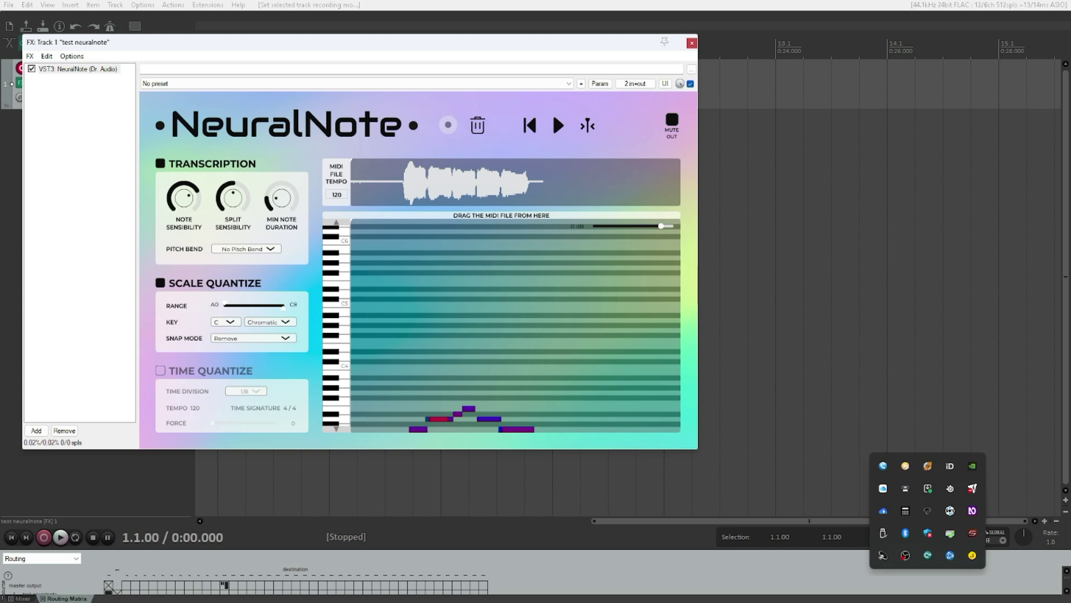
Set NeuralNote's scale quantize to C Major with snap mode Adjust, and clear the recorded audio
key("space")
key("Down")
key("space")
key("Up")
key("Down")
key("Down")
key("space")
left_click(36, 430)
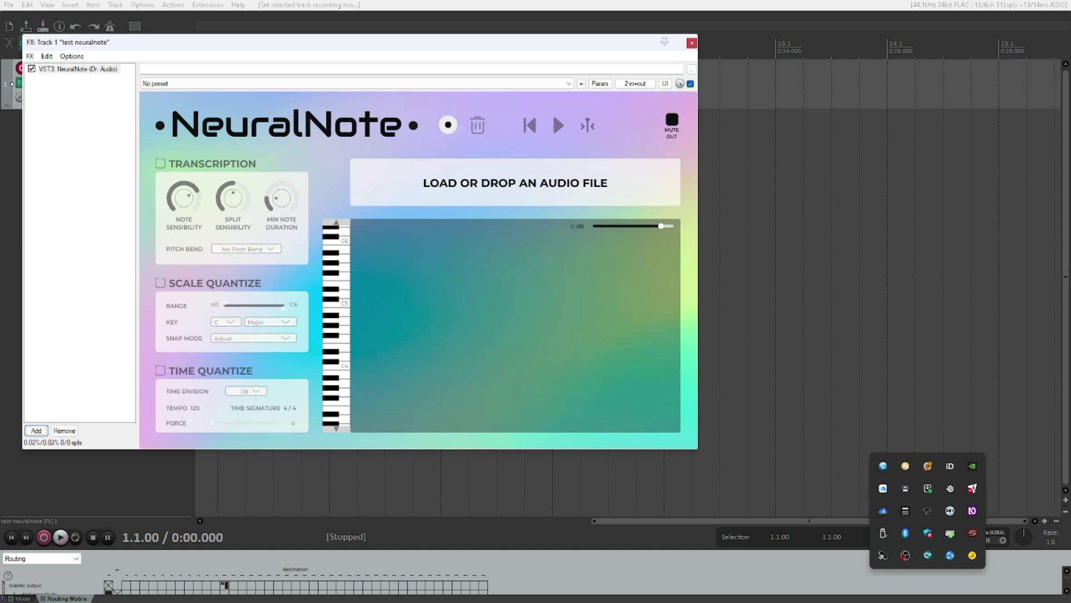
Load 10 Guitar Acoustic.wav from the NeuralNote folder into the plug-in for transcription
left_click(78, 68)
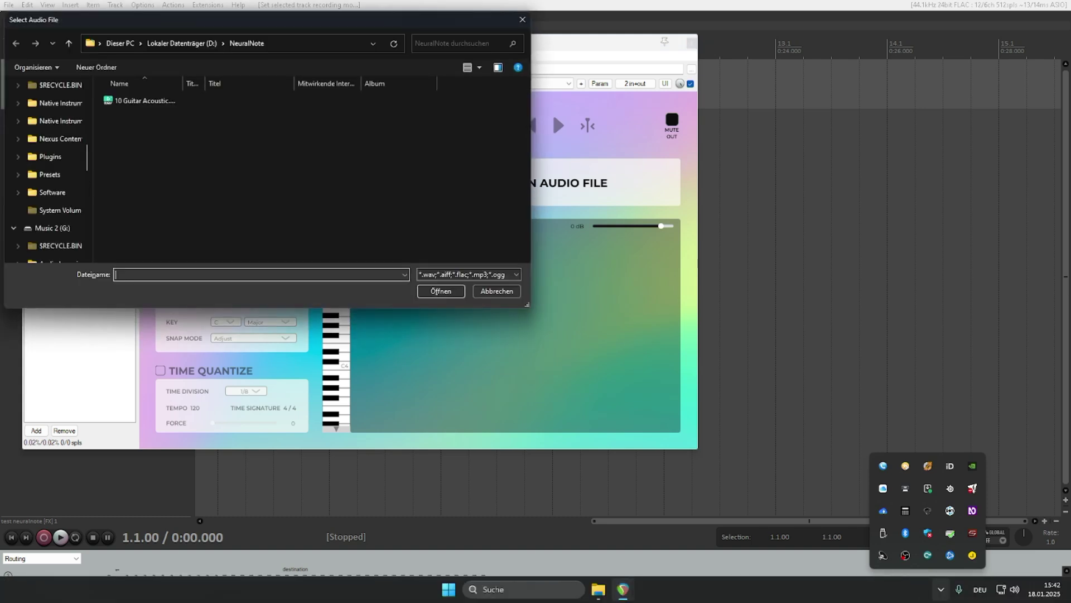
key("shift+Tab")
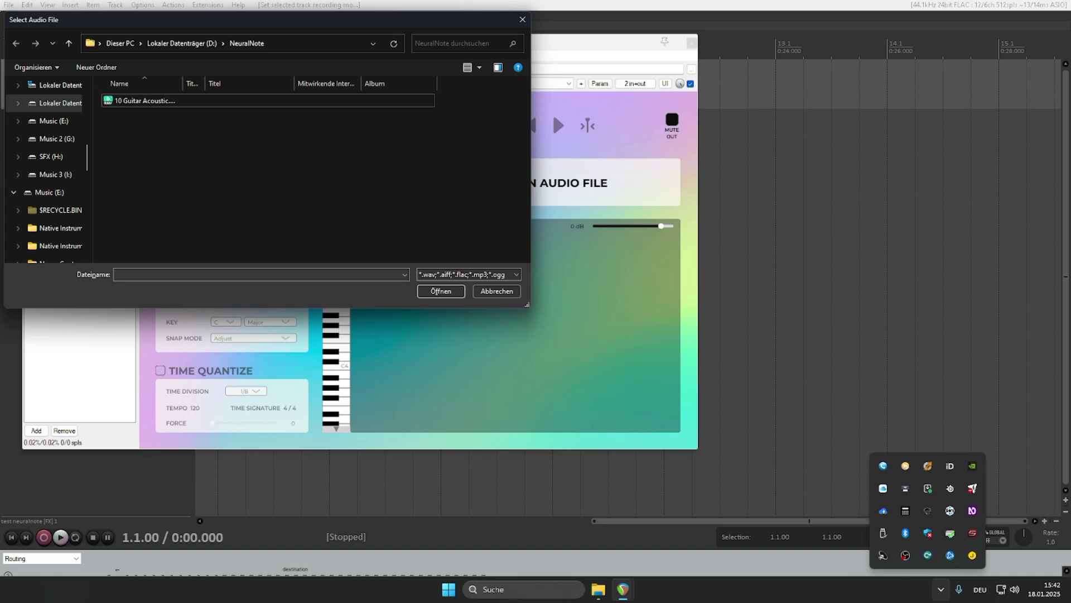
left_click(145, 100)
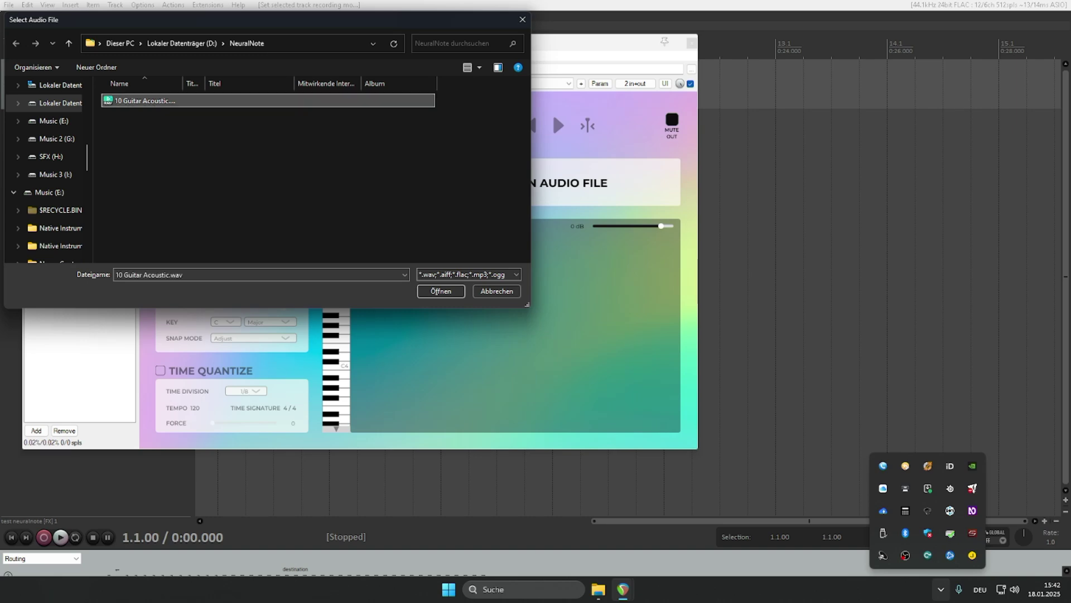
key("Return")
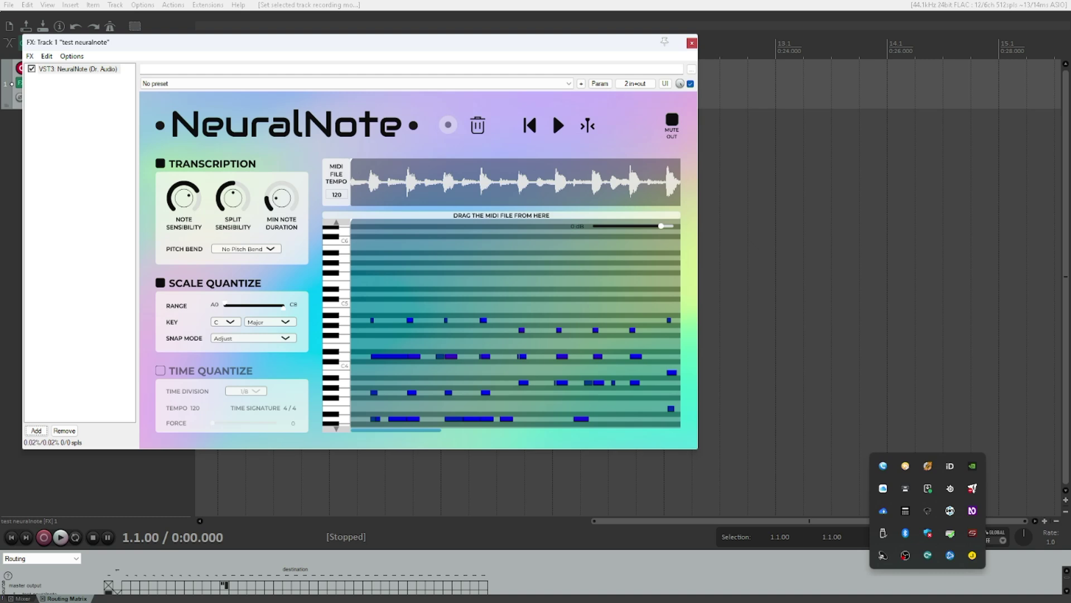
Set the guitar transcription's scale quantize to Chromatic with snap mode Remove
key("Tab")
key("Tab")
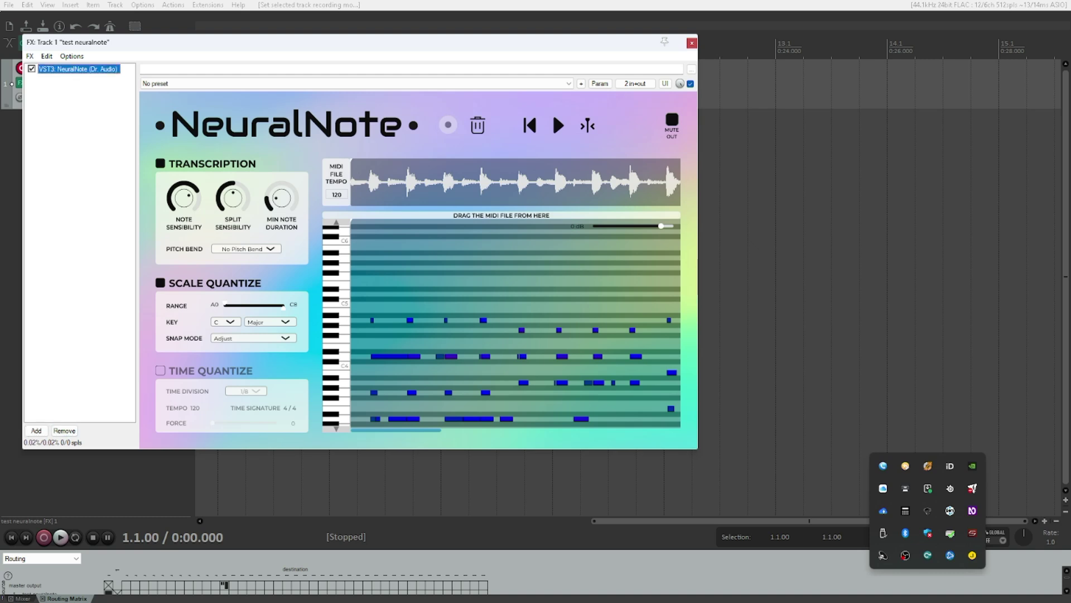
key("Tab")
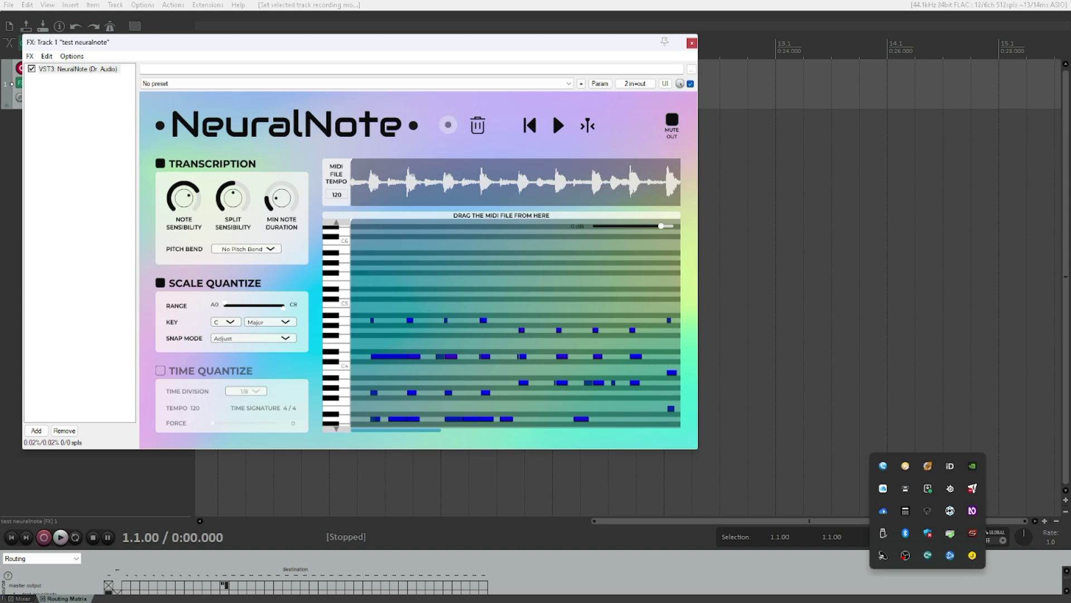
key("Down")
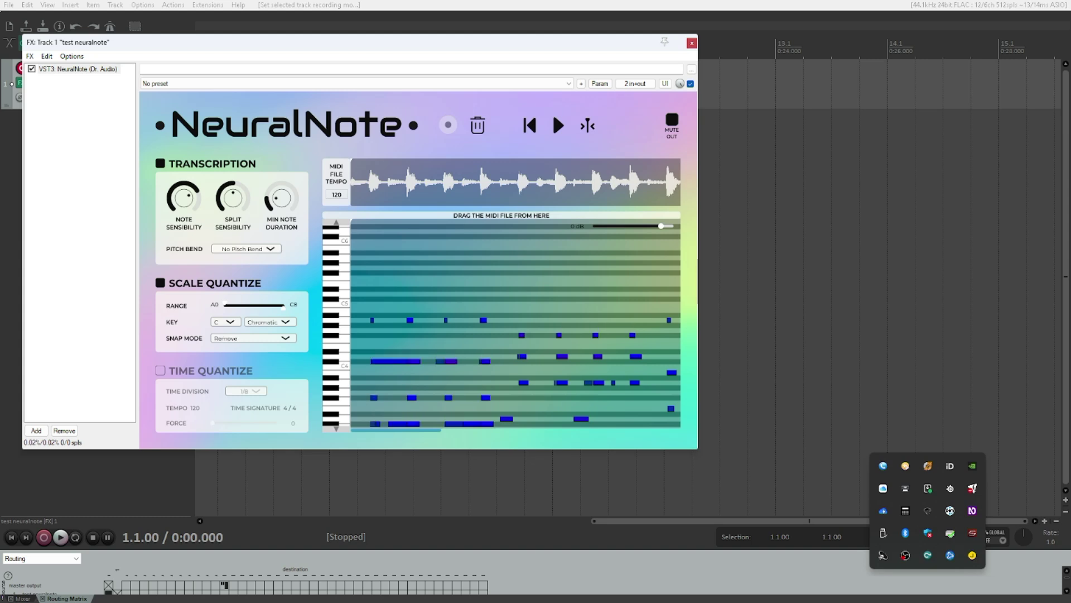
Insert the guitar transcription as a MIDI item on a new track and delete the test neuralnote track
key("space")
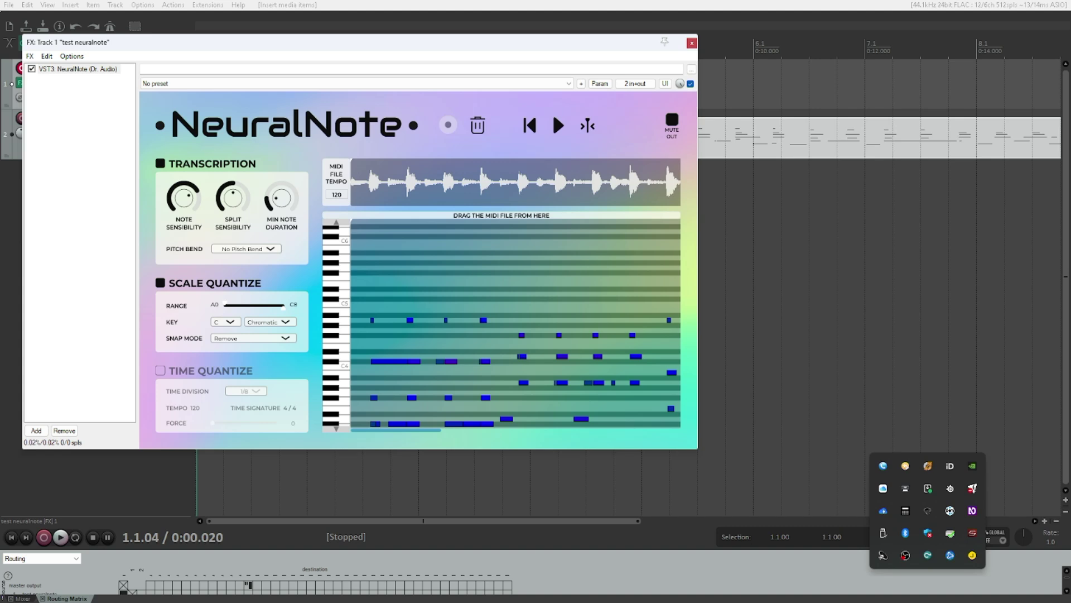
key("Escape")
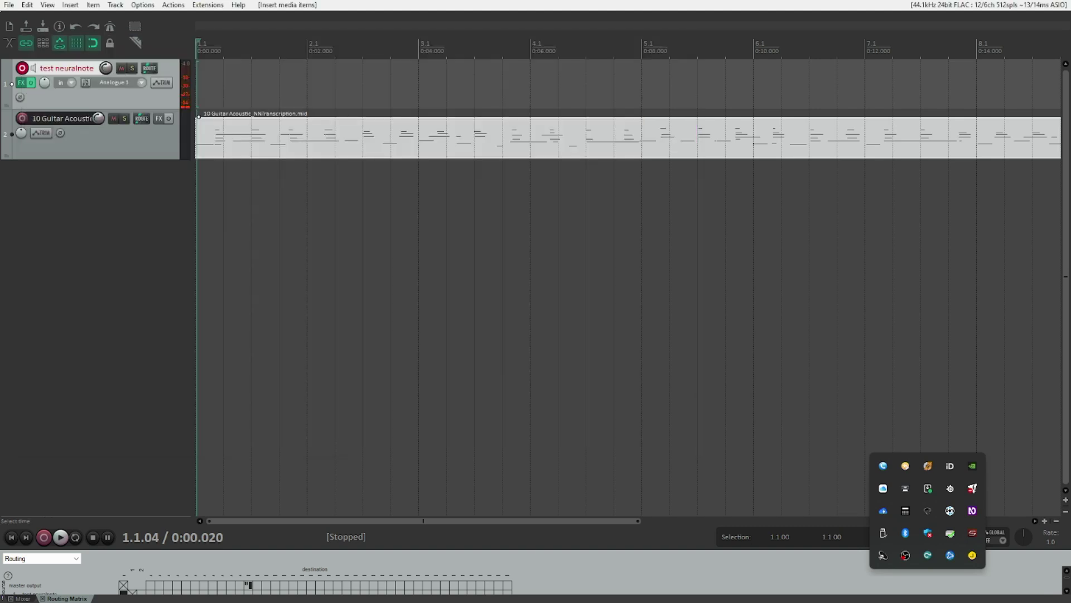
key("Escape")
left_click(613, 335)
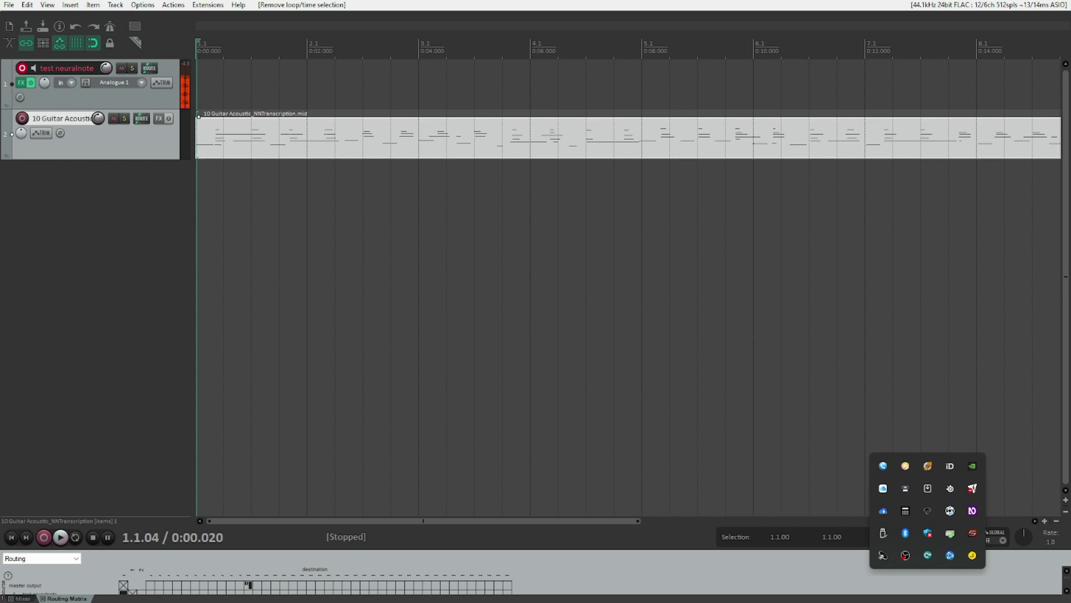
key("Delete")
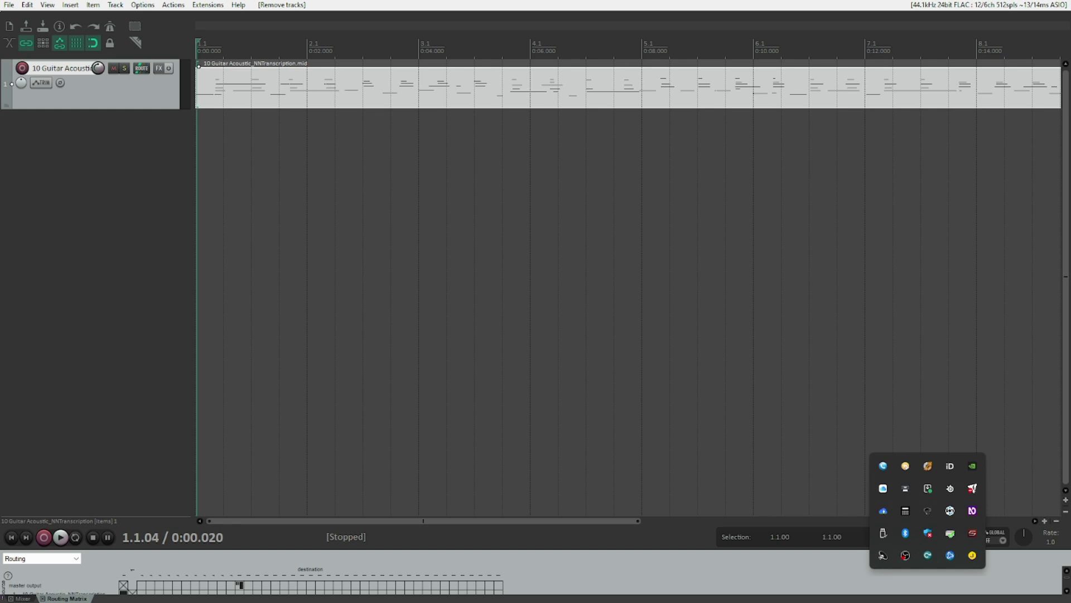
Add the ReaSynth instrument to the 10 Guitar Acoustic_NNTranscription track and play back the MIDI item
key("f")
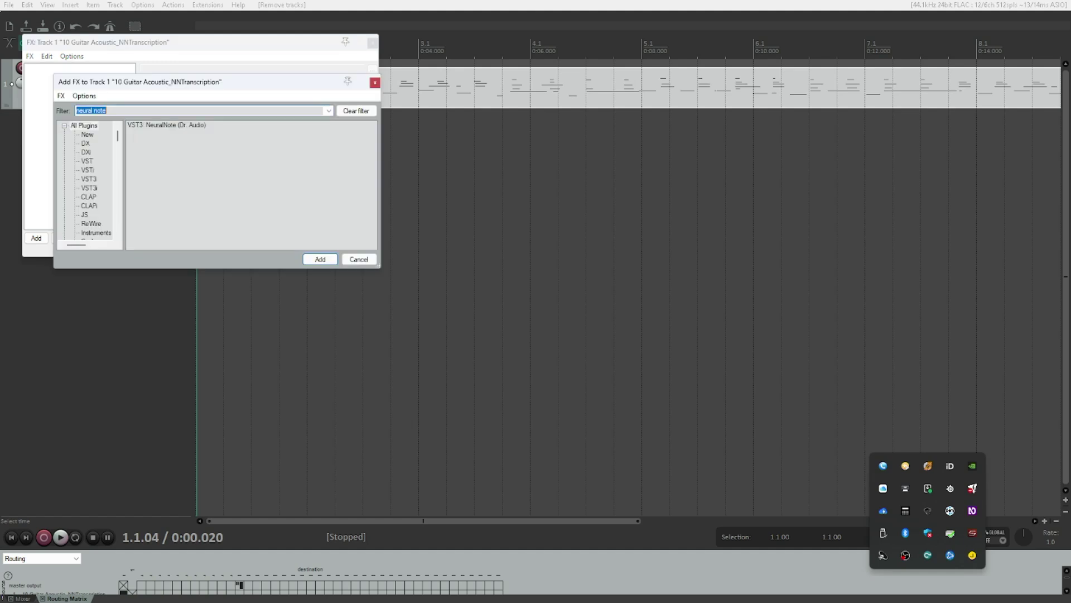
type("reasynth")
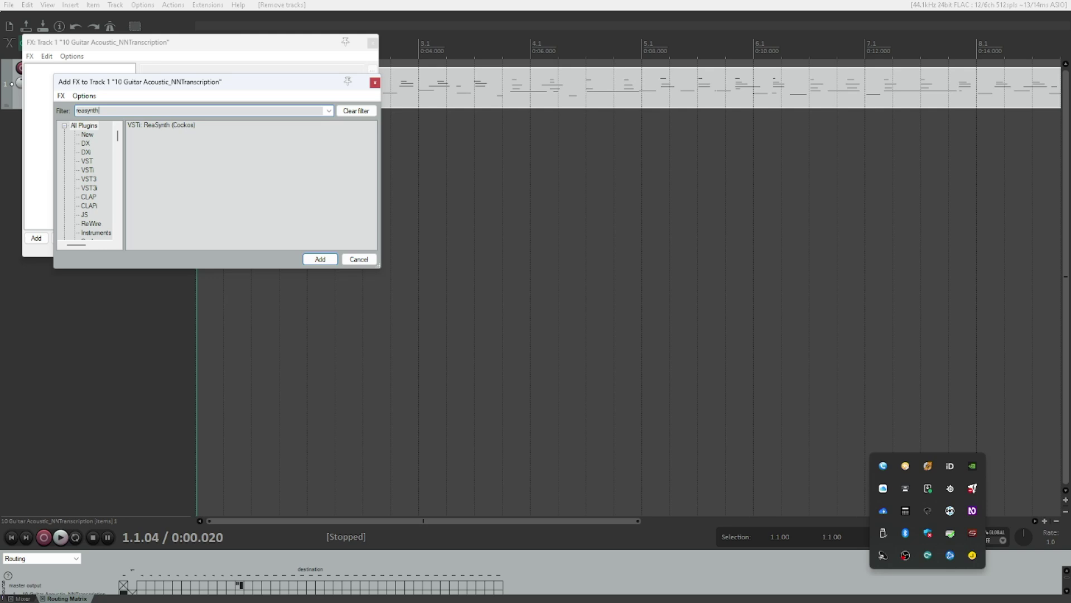
left_click(161, 124)
key("Return")
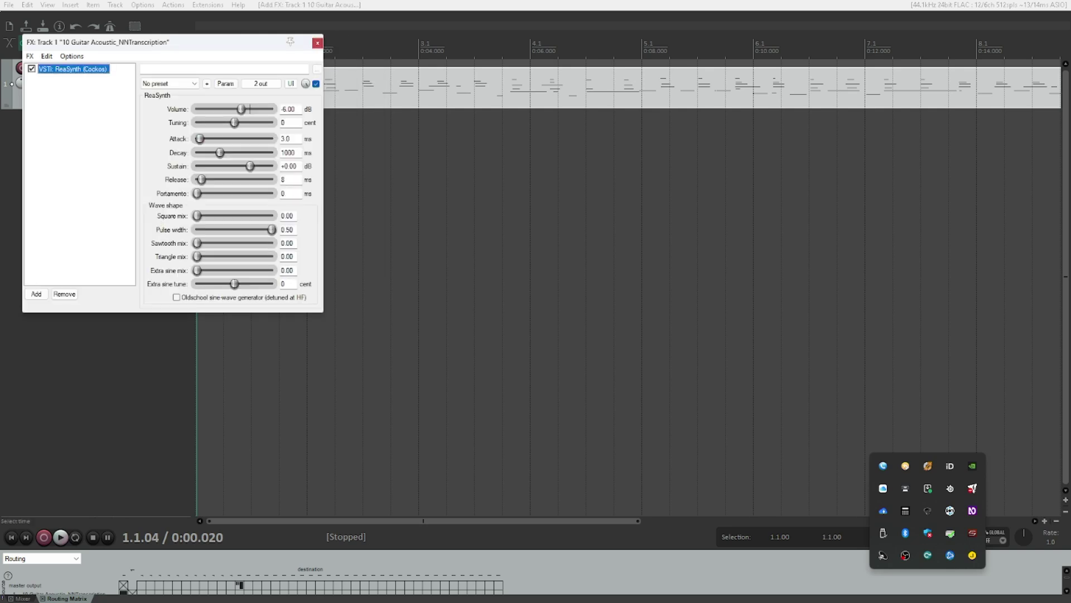
key("Escape")
key("space")
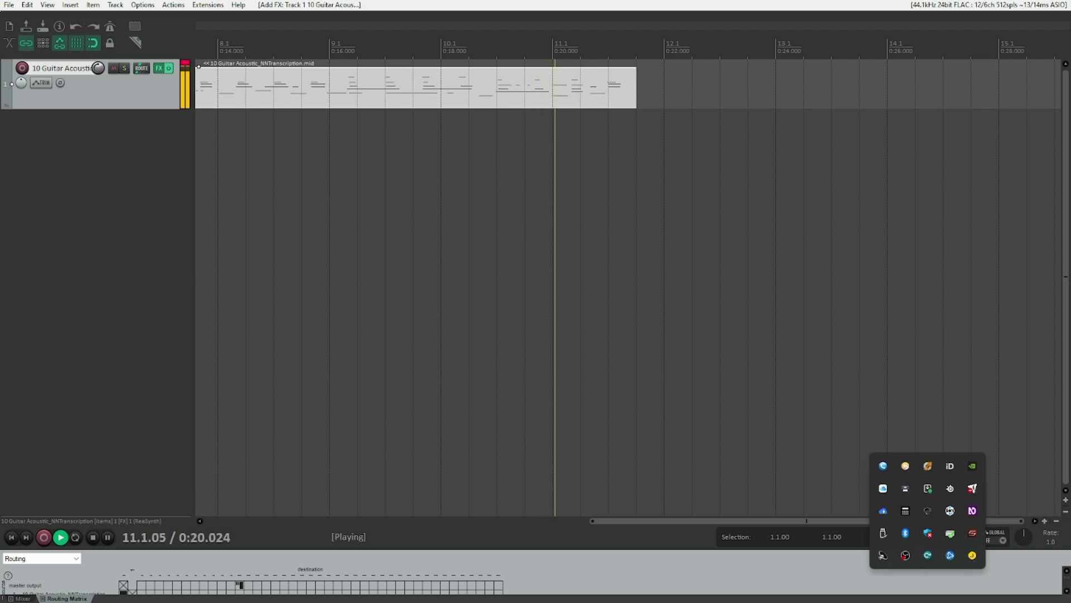
key("space")
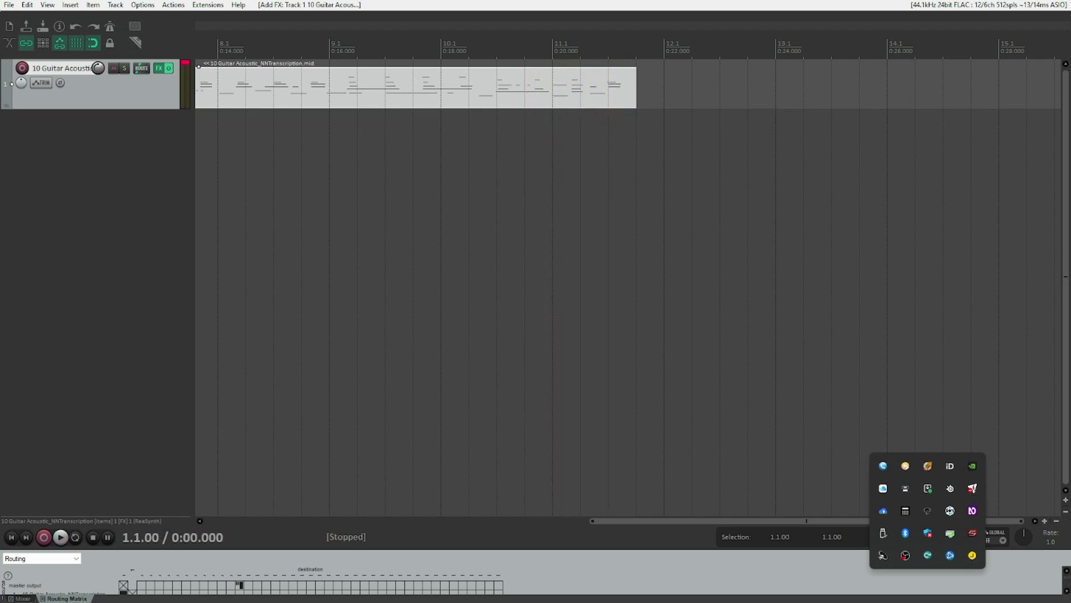